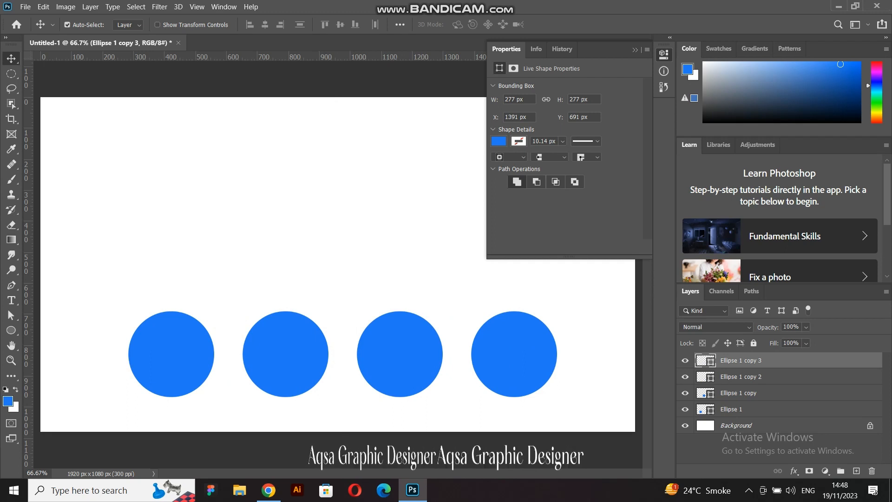
Step: Recolor the fourth circle, on layer Ellipse 1 copy 3, to the violet-blue #4820f5
left_click(635, 50)
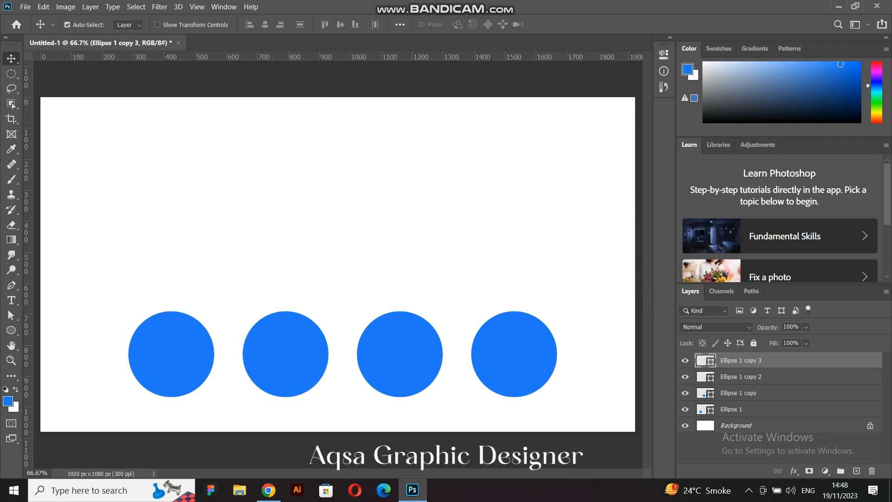
double_click(705, 361)
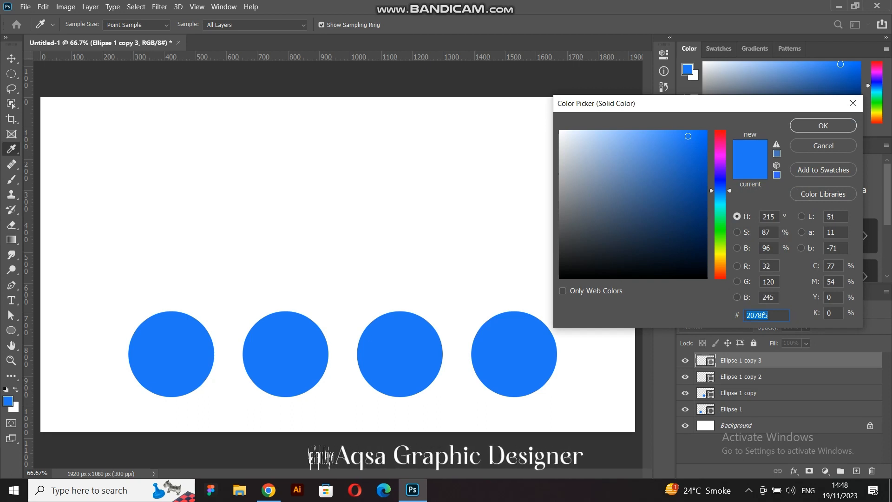
left_click_drag(720, 190, 720, 175)
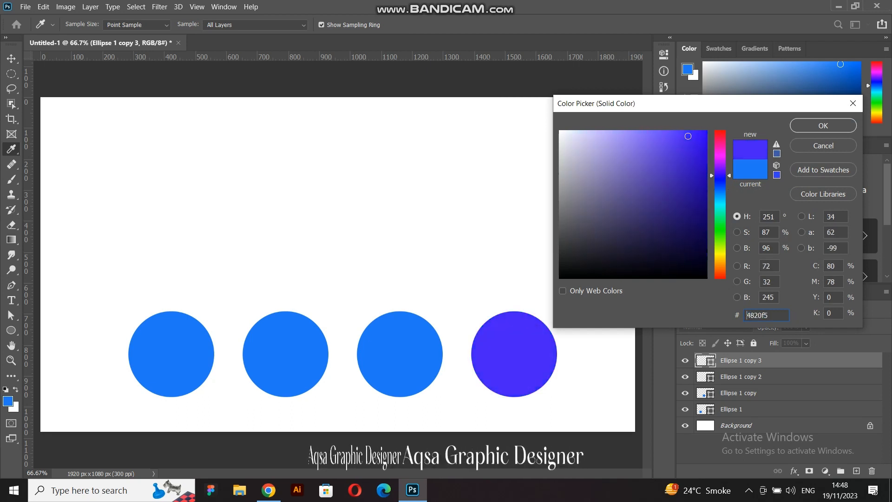
left_click(824, 126)
Step: Change the fill color of the third circle, on layer Ellipse 1 copy 2, to pink #f520a7
left_click(705, 376)
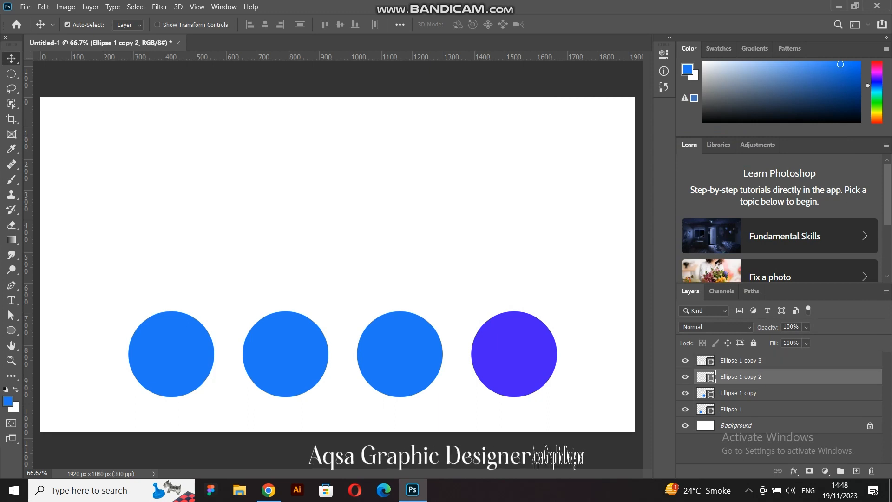
double_click(705, 377)
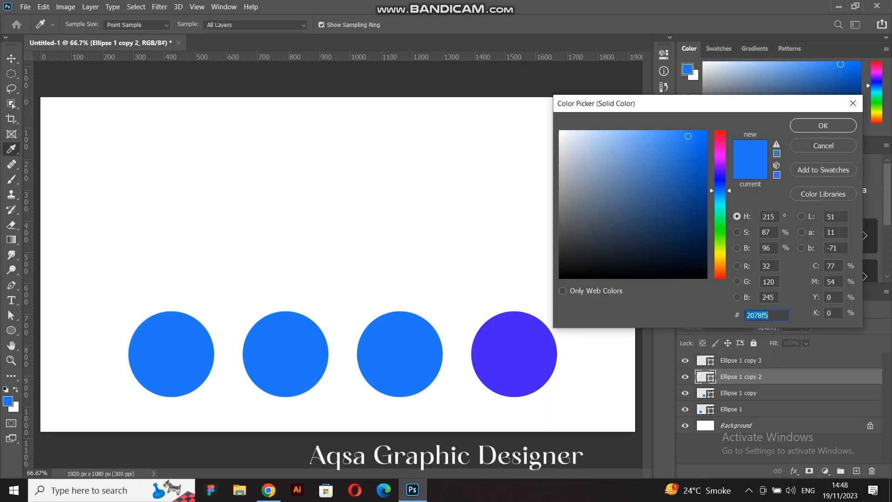
left_click_drag(720, 191, 720, 146)
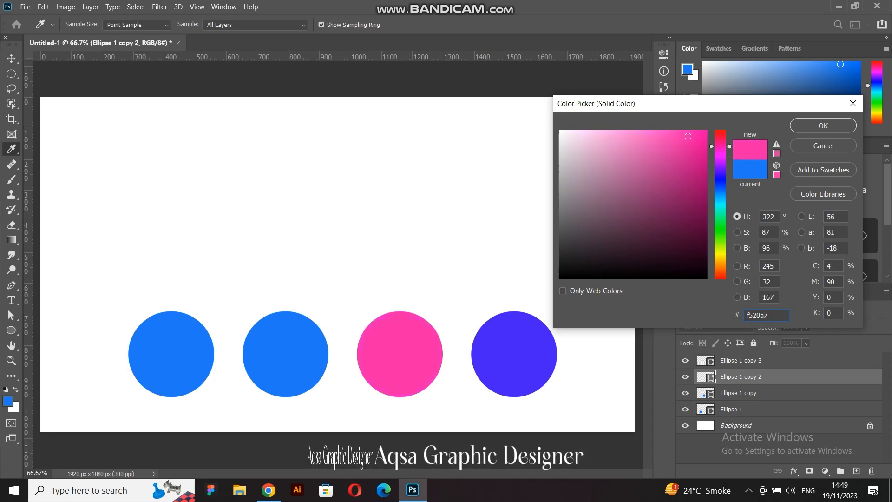
key("Return")
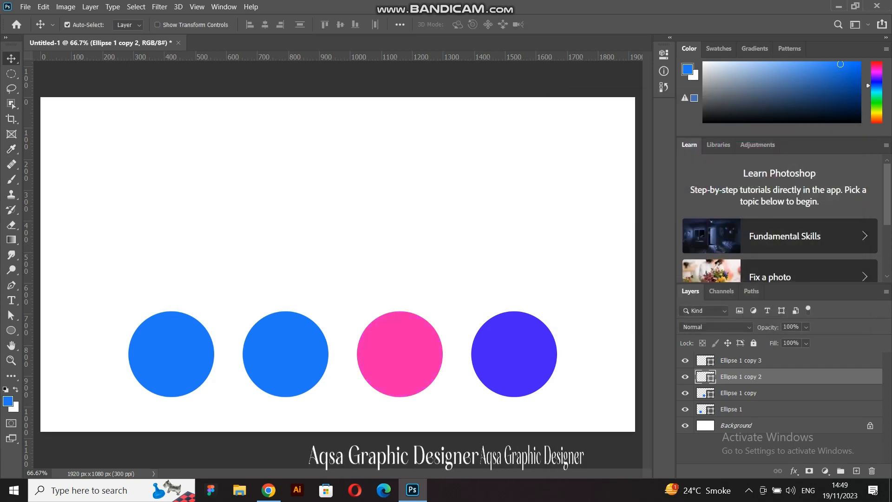
Step: Set the fill color of the second circle, on layer Ellipse 1 copy, to red #f52020
double_click(706, 393)
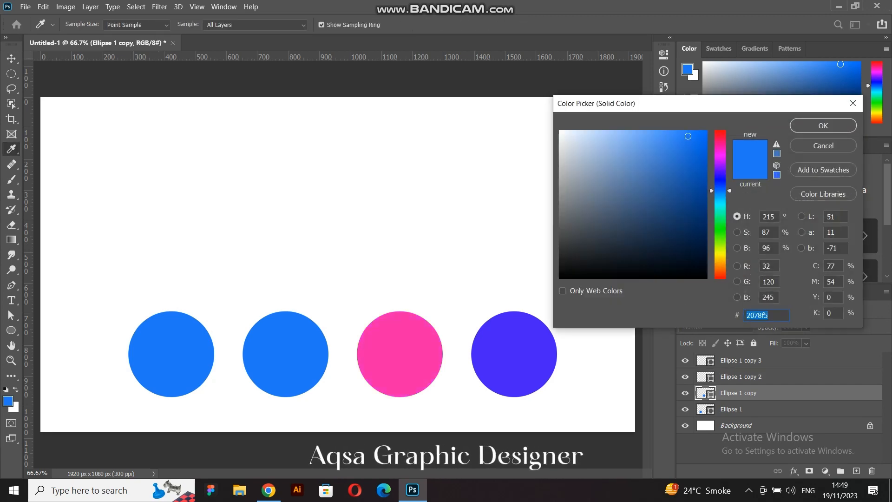
type("f52020")
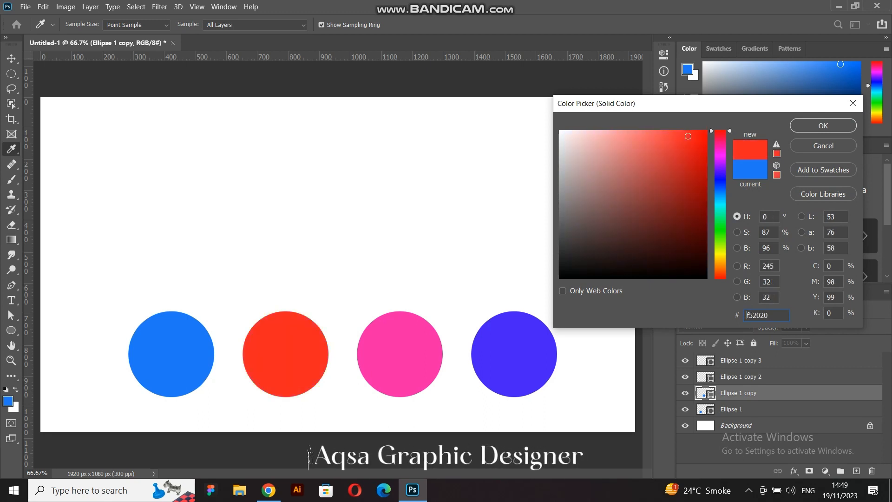
key("Return")
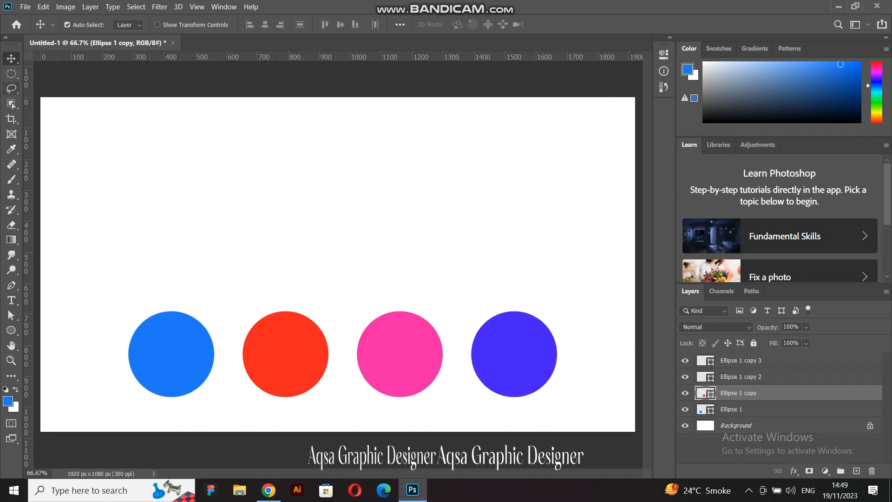
Step: Sample the blue circle's color as the foreground color with the Eyedropper and switch to the Brush tool
left_click(11, 149)
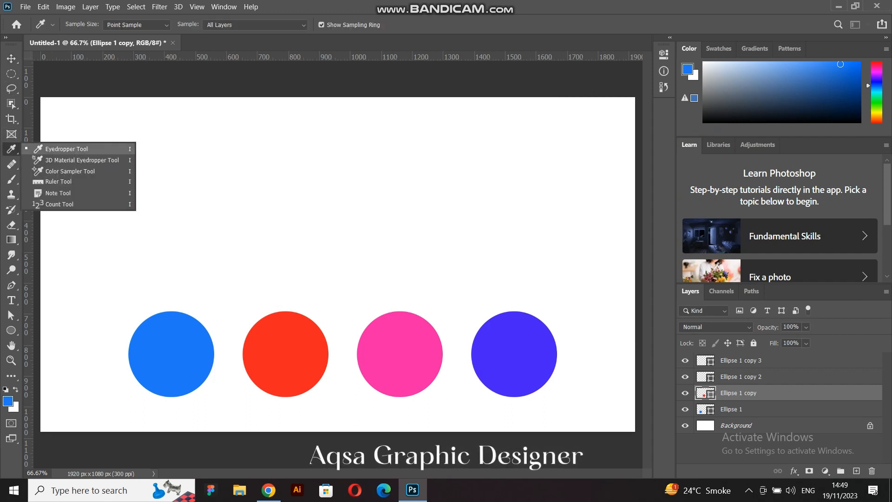
left_click(65, 149)
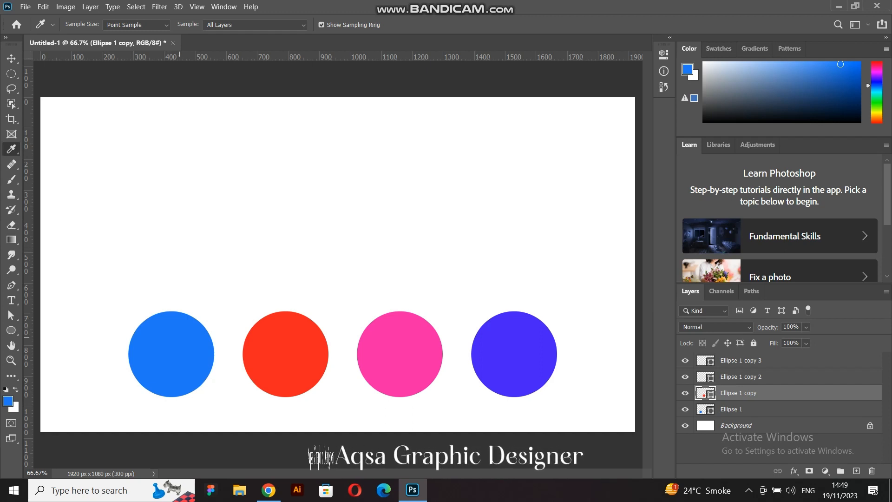
left_click(179, 338)
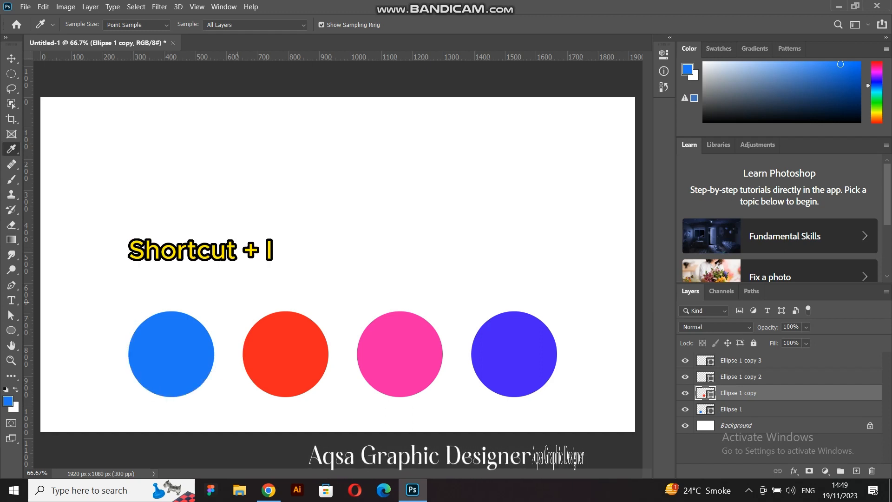
key("b")
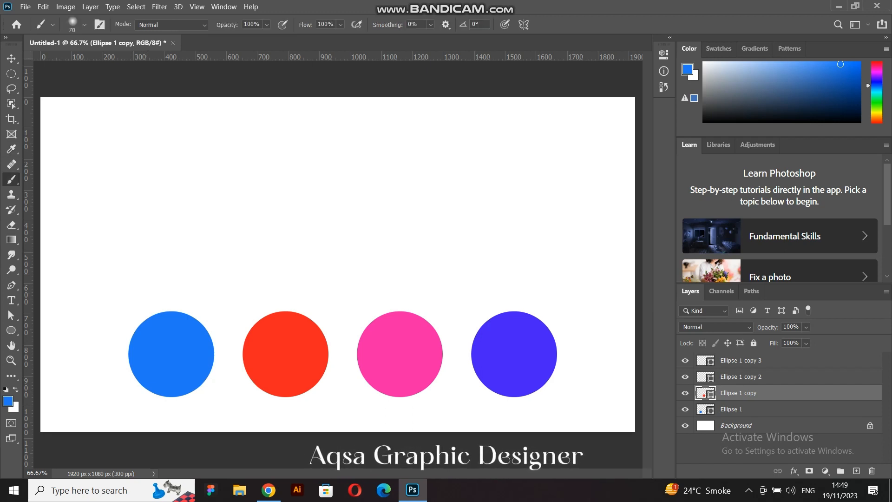
Step: Decline rasterizing the selected shape layer and unlock the Background as a regular, paintable layer
left_click(147, 274)
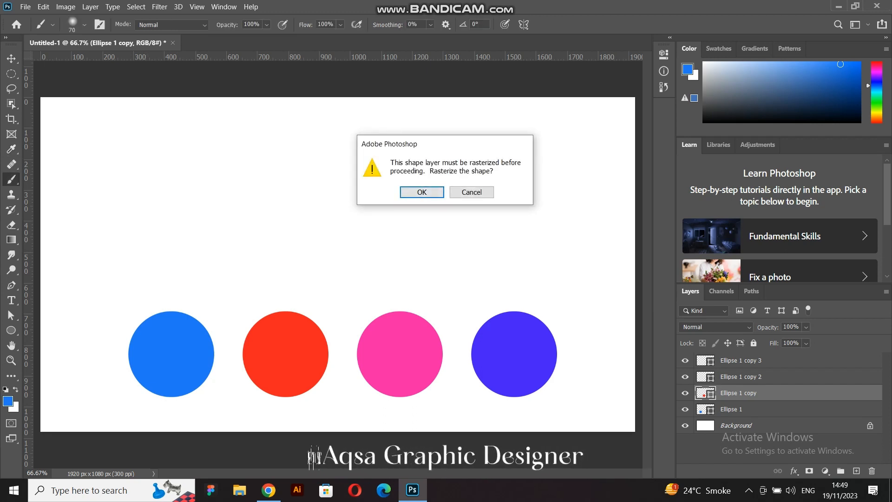
left_click(471, 192)
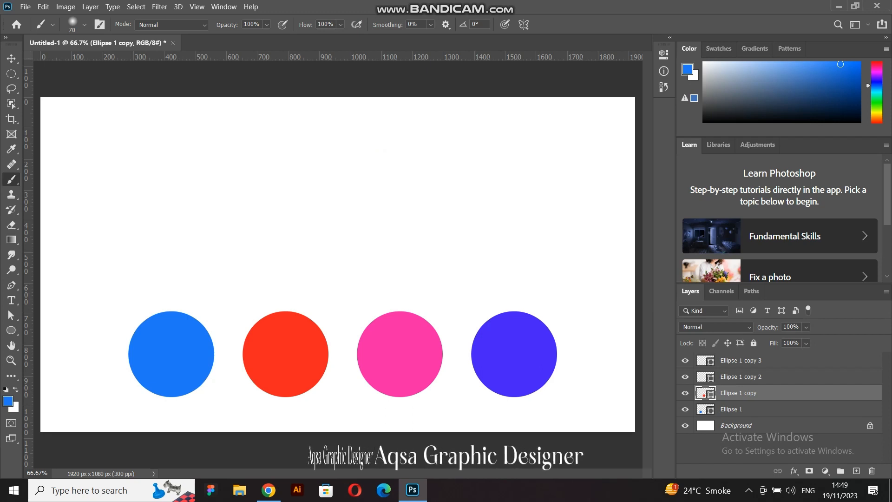
left_click(736, 425)
left_click(870, 425)
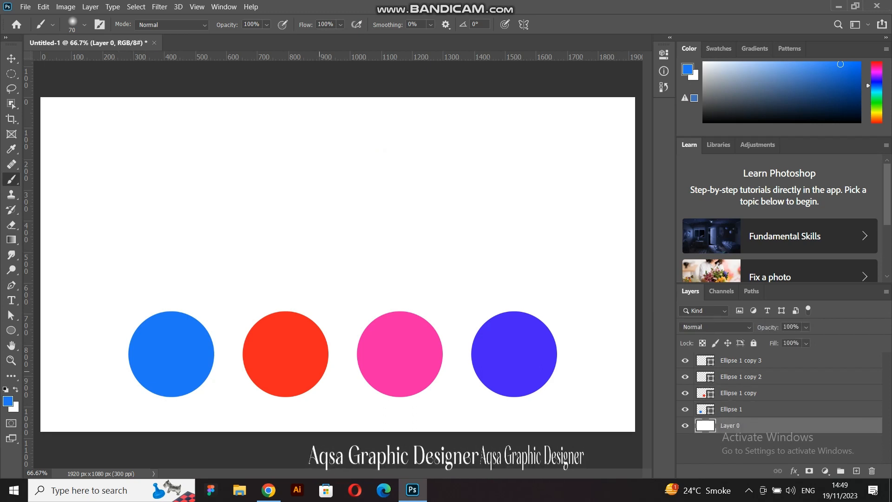
Step: Paint three soft horizontal blue strokes stacked above the blue circle, each shorter than the one below
left_click_drag(142, 283, 193, 282)
mouse_move(151, 253)
left_mouse_down()
mouse_move(189, 253)
mouse_move(179, 228)
left_mouse_up()
left_click(161, 228)
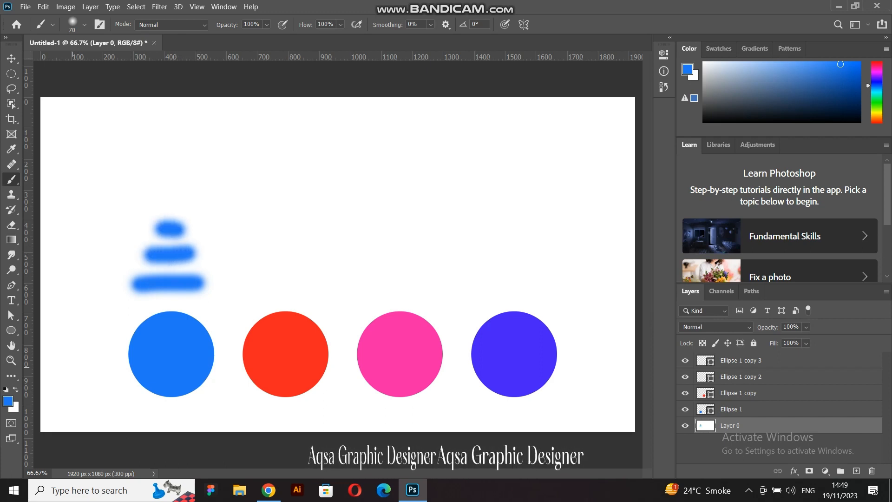
Step: Sample the red circle's color and brush three horizontal red strokes above it, getting shorter upward
key("i")
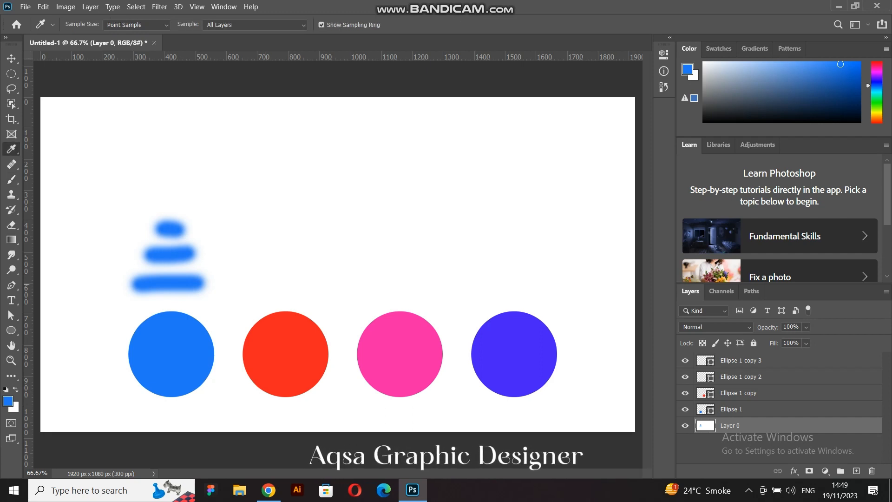
left_click(304, 350)
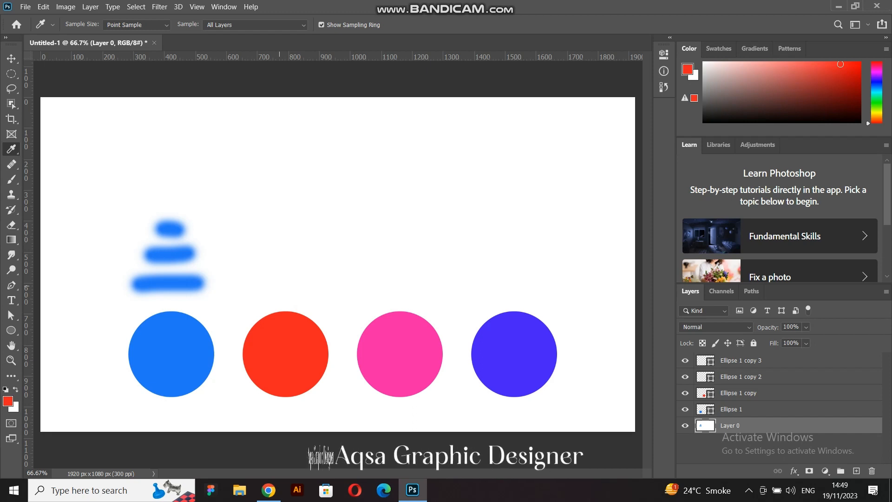
key("b")
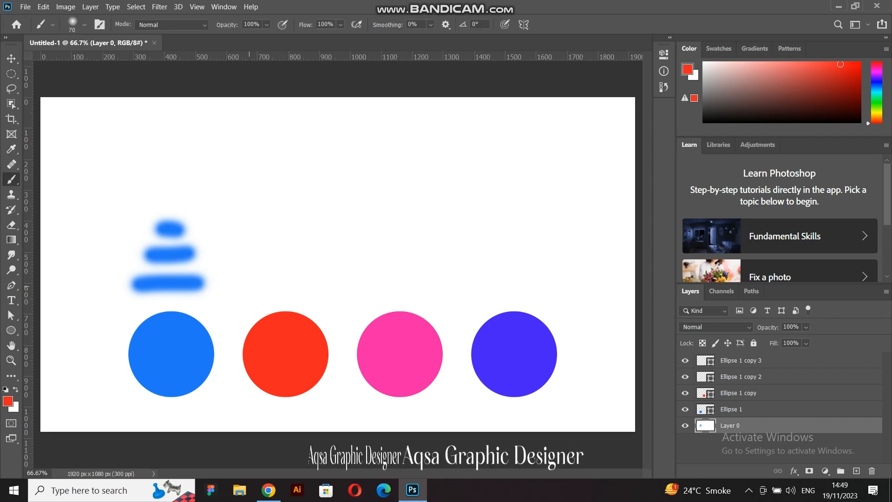
left_click_drag(245, 286, 313, 286)
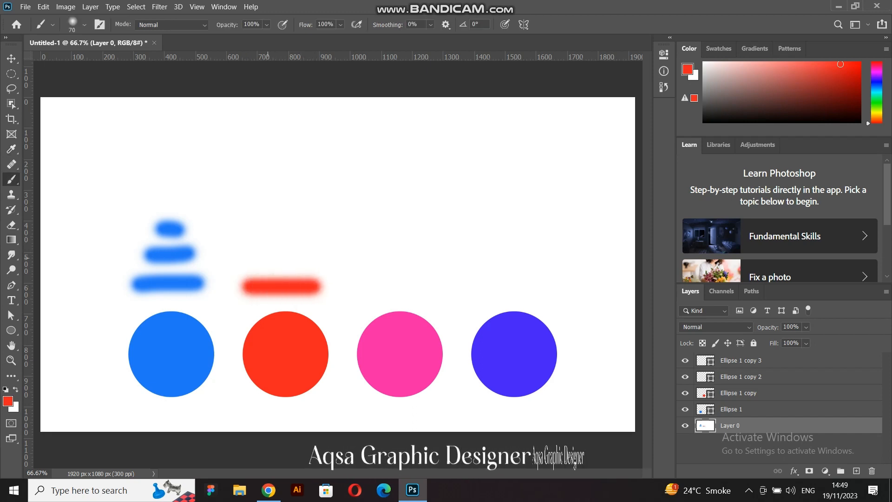
left_click_drag(261, 255, 301, 255)
left_click_drag(268, 223, 279, 222)
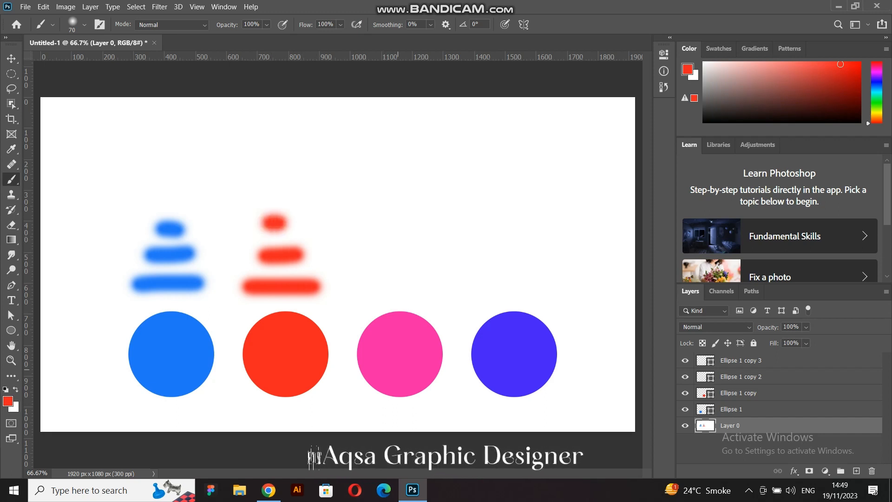
Step: Sample the pink circle's color and brush three horizontal pink strokes above it, getting shorter upward
key("i")
left_click(404, 341)
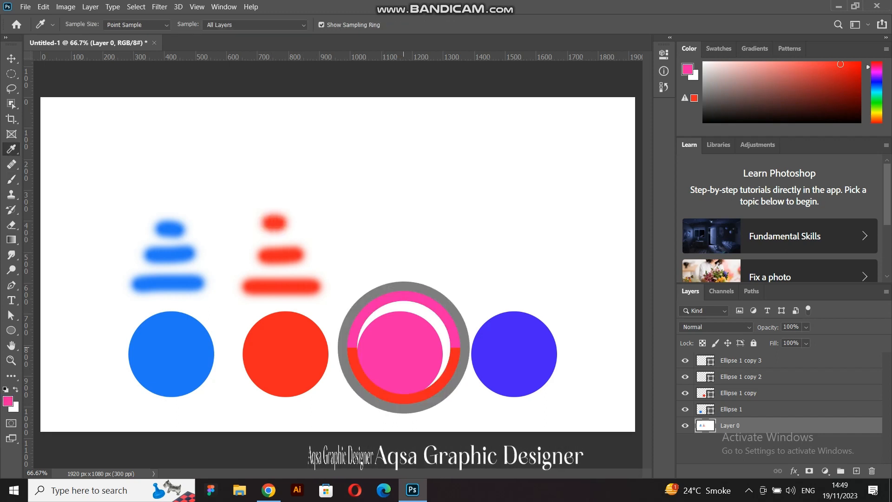
left_click(407, 322)
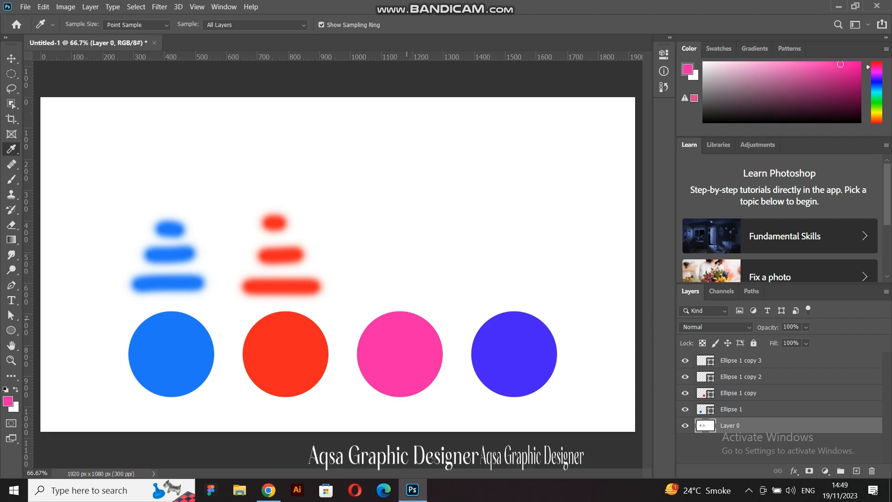
key("b")
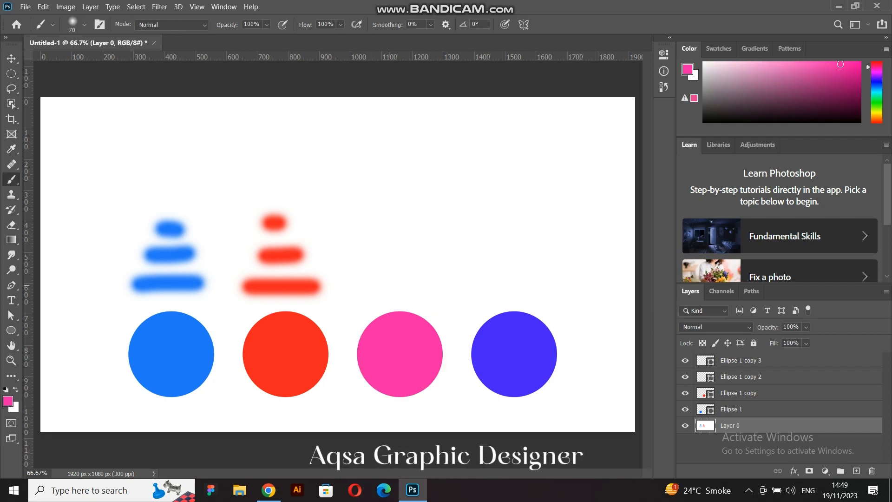
left_click_drag(378, 288, 428, 287)
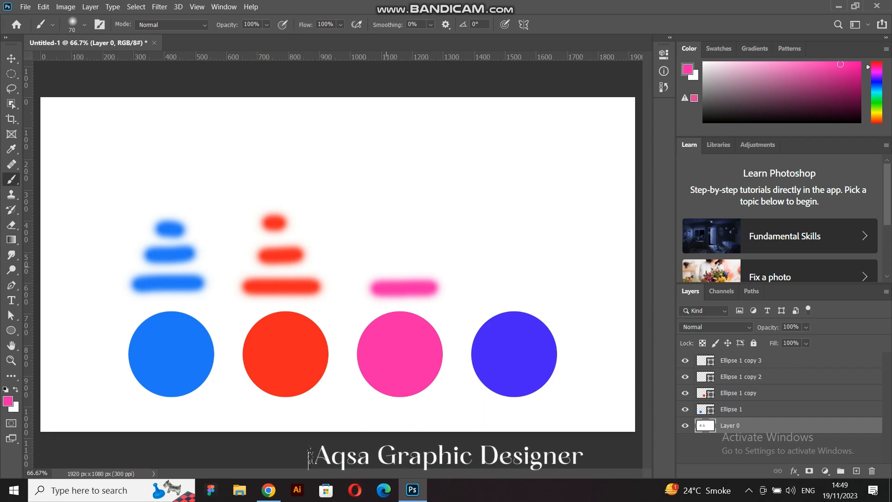
mouse_move(382, 263)
left_mouse_down()
mouse_move(421, 264)
mouse_move(418, 238)
left_mouse_up()
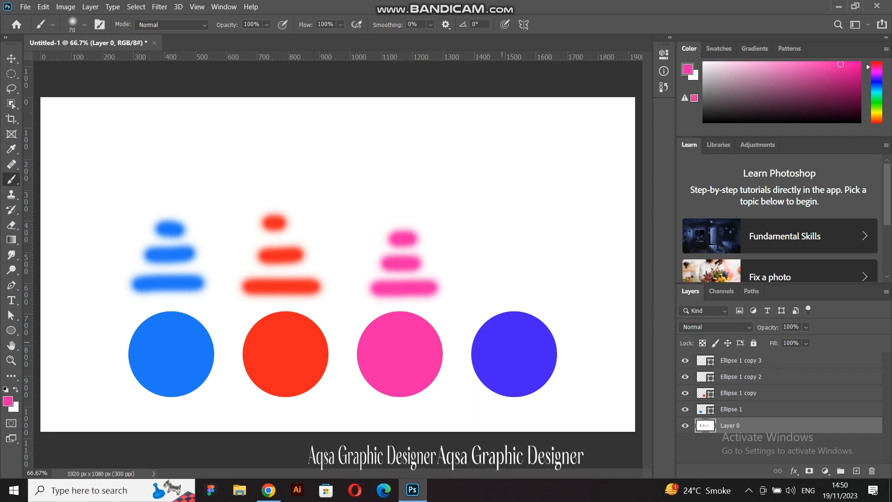
Step: Sample the violet-blue circle's color and brush three stacked strokes above it, making the lowest one longest and thickest
key("i")
left_click(504, 343)
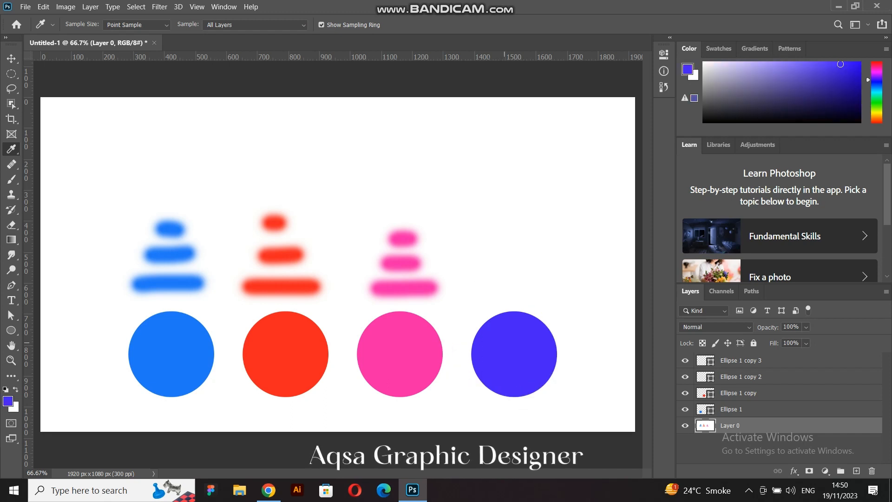
left_click(489, 339)
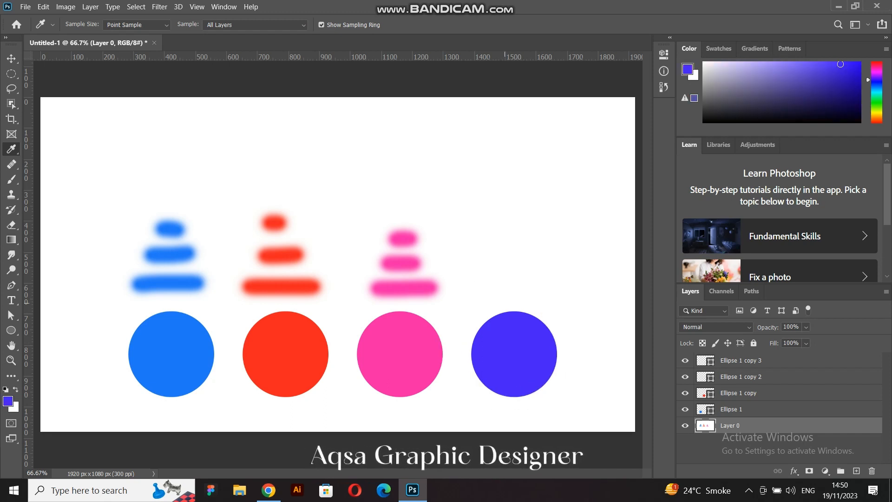
key("b")
left_click_drag(495, 289, 543, 289)
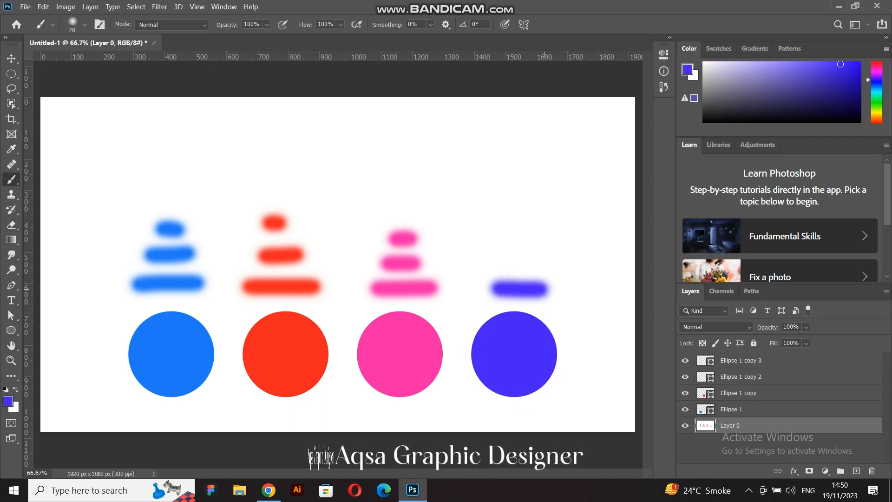
left_click_drag(511, 263, 548, 264)
left_click_drag(515, 239, 532, 239)
mouse_move(521, 289)
left_mouse_down()
mouse_move(567, 287)
mouse_move(495, 291)
mouse_move(574, 288)
left_mouse_up()
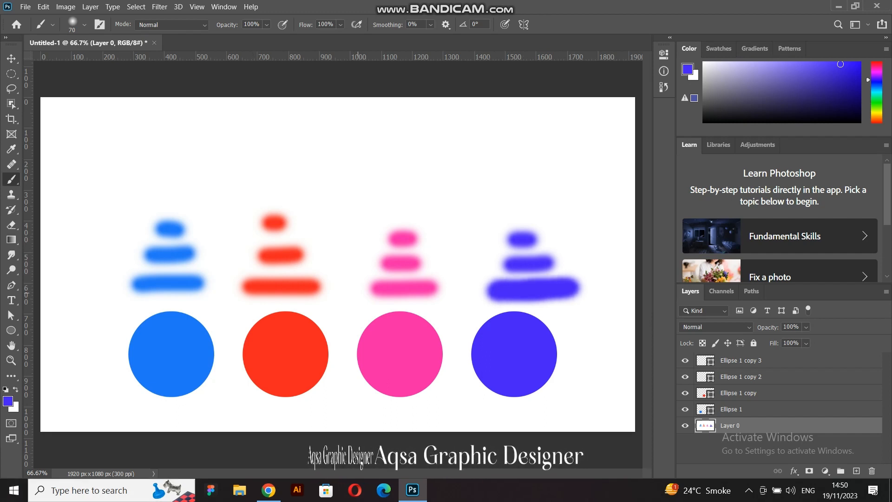
Step: Turn off the sampling ring display for the Eyedropper tool
left_click(12, 148)
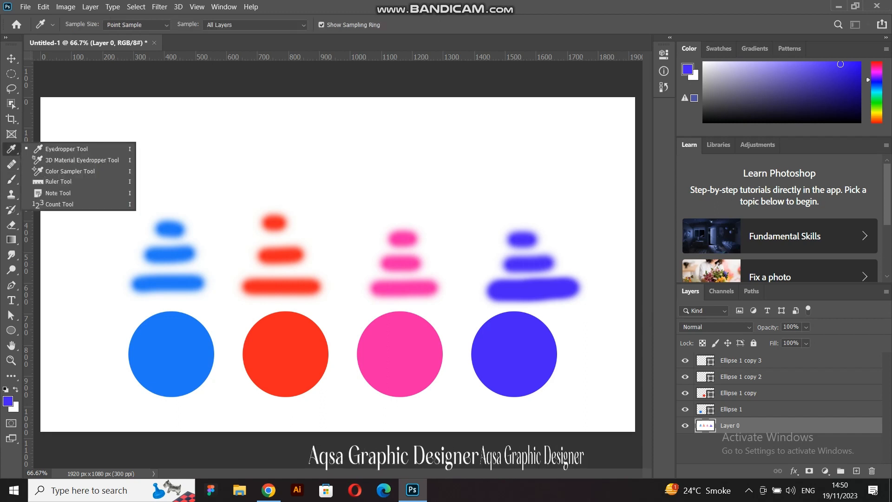
left_click(65, 148)
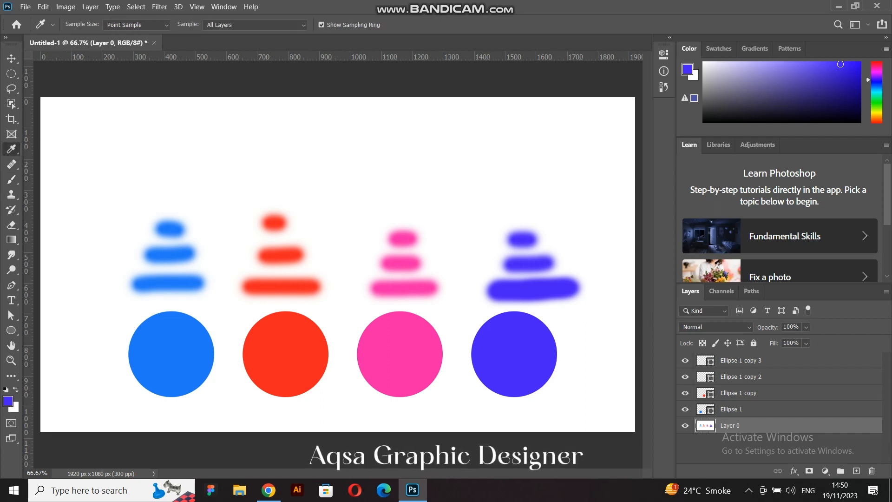
left_click(321, 25)
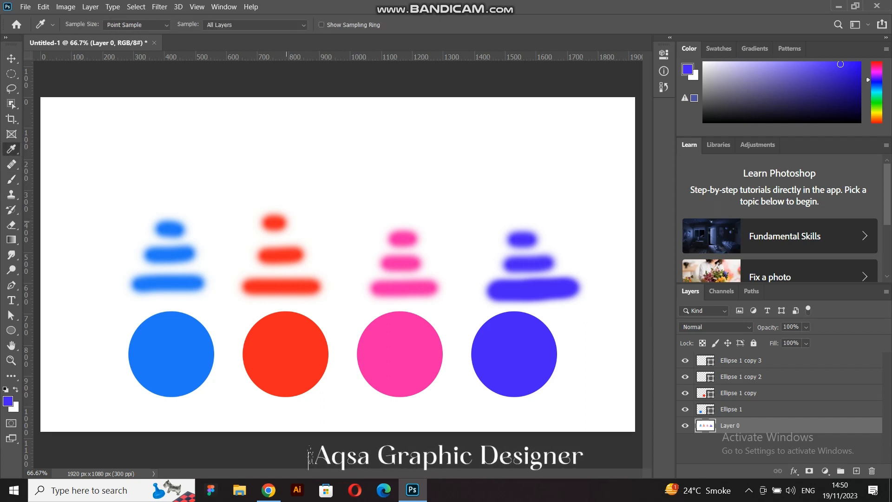
Step: Sample the red circle's color and the pink circle's color with the sampling ring turned off
left_click(297, 342)
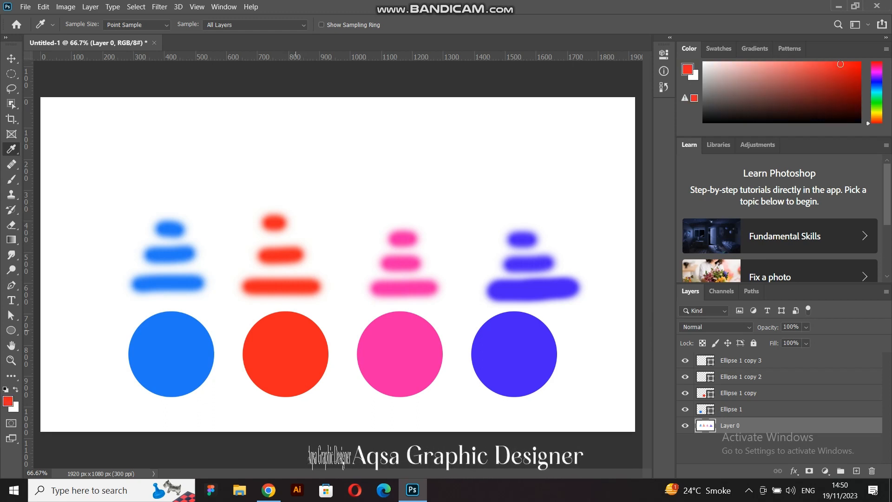
left_click(401, 344)
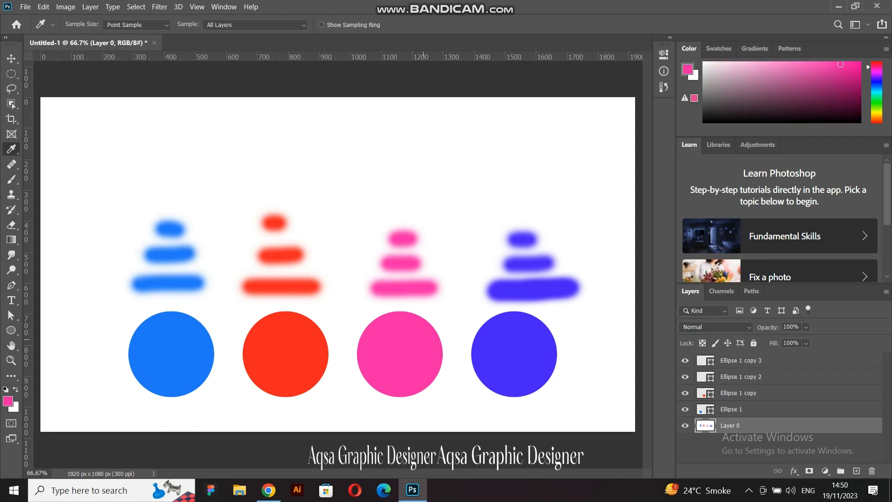
Step: Turn the sampling ring back on and sample the red, pink, violet-blue and blue circles in sequence
left_click(321, 24)
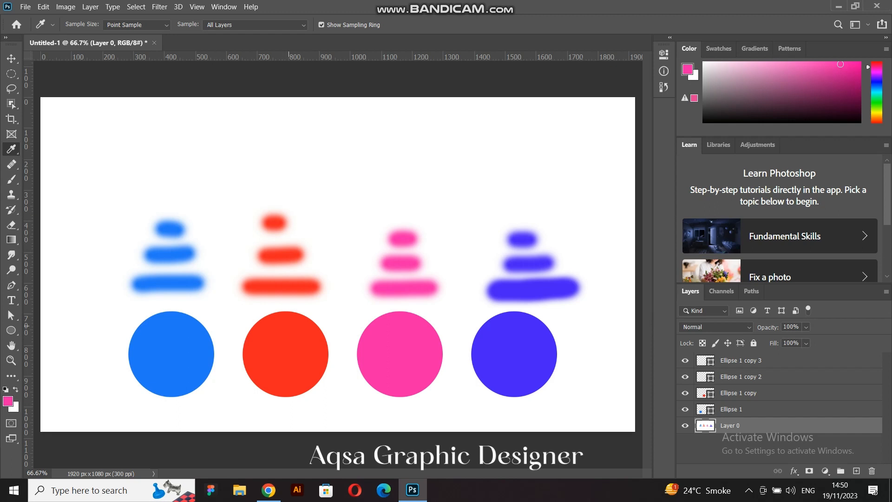
left_click(286, 318)
left_click(382, 315)
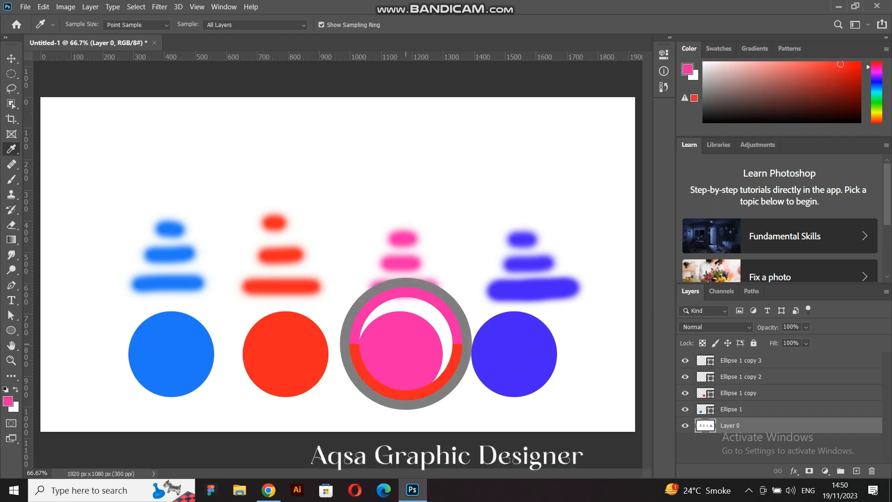
left_click(480, 329)
left_click(186, 341)
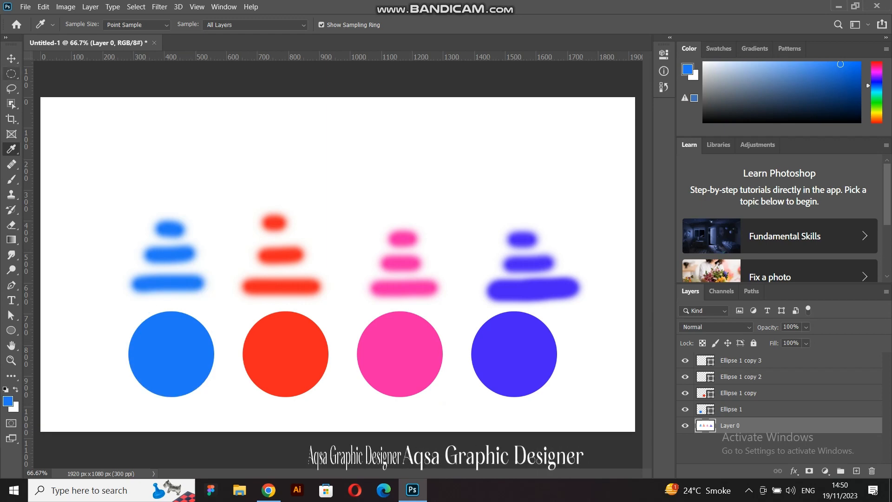
Step: Set the Eyedropper's sample size to 3 by 3 Average and sample the blended pixels on the blue circle's left edge
right_click(11, 149)
left_click(67, 148)
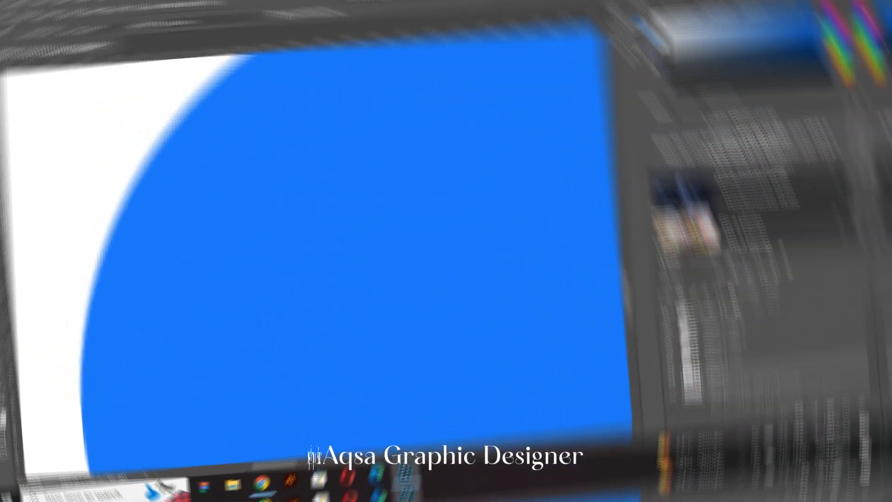
scroll(140, 345, "up", 6)
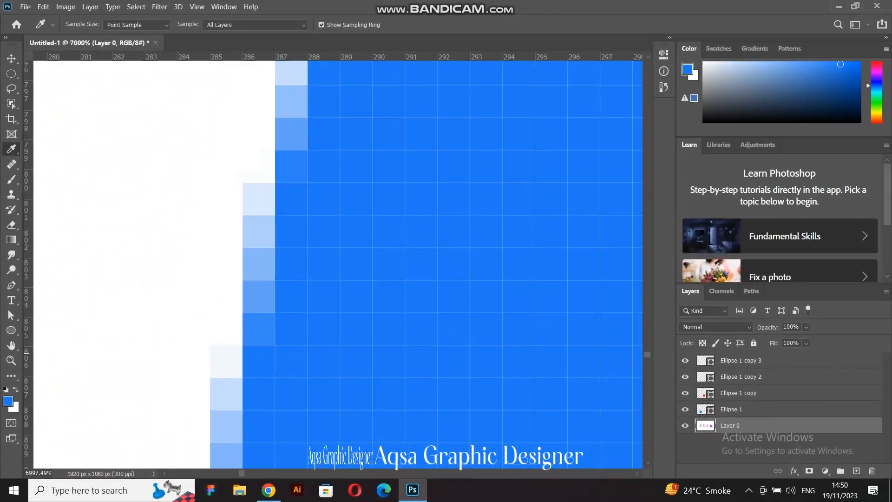
left_click(137, 25)
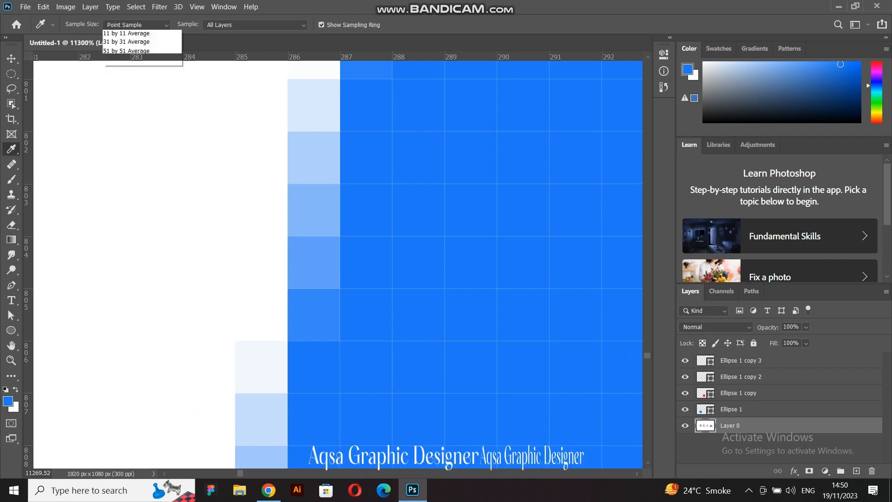
left_click(124, 43)
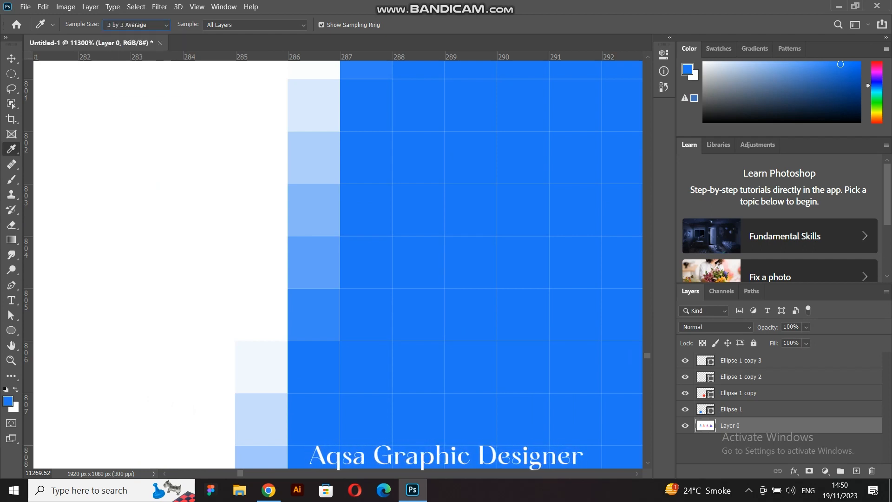
left_click(339, 288)
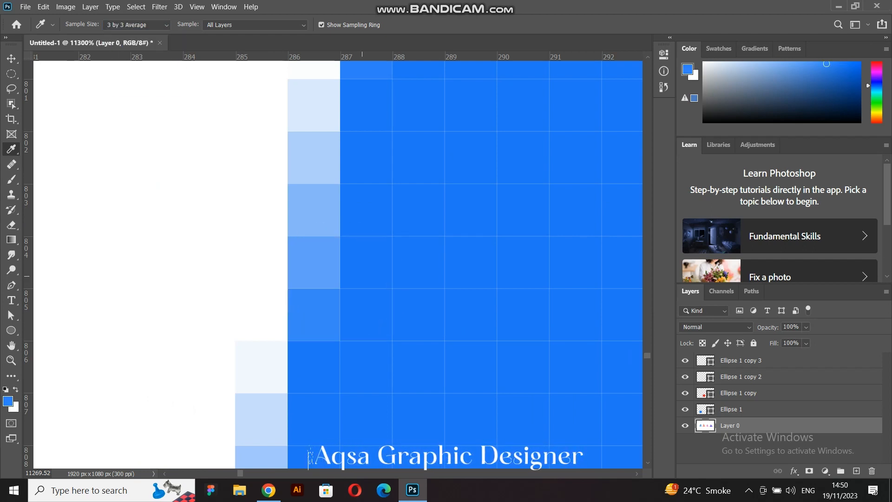
left_click(339, 288)
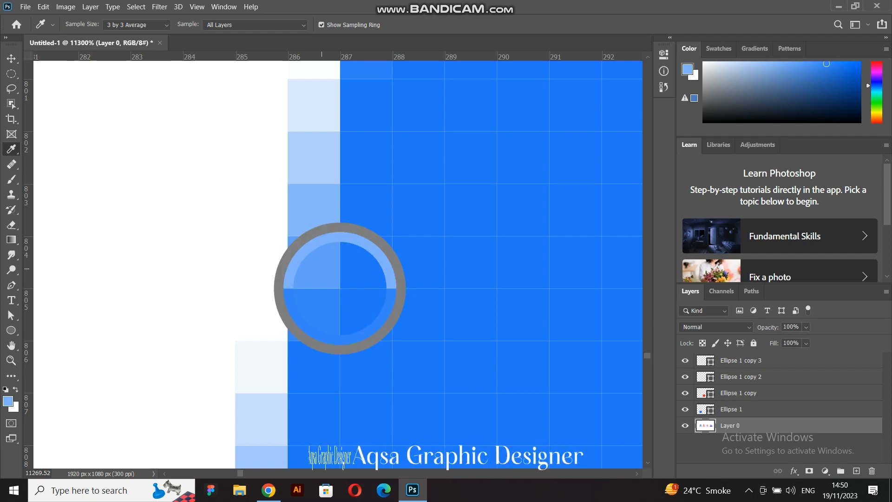
left_click(340, 288)
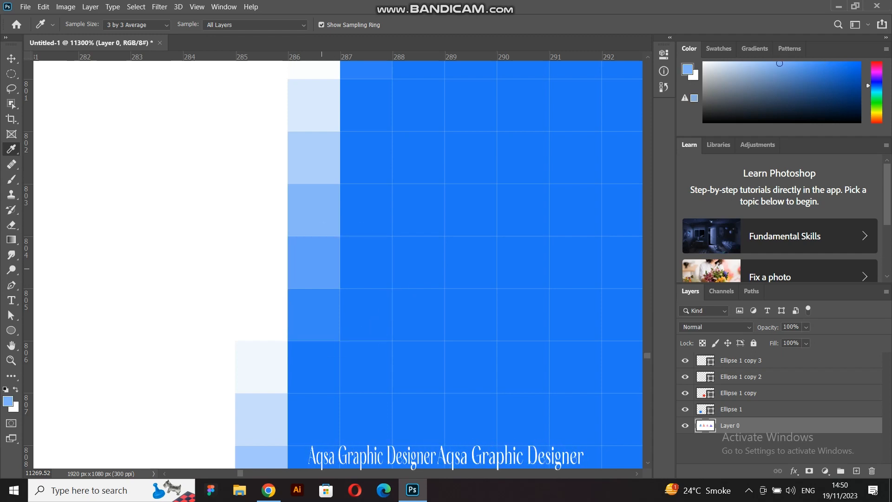
Step: Float the toolbar over the canvas beside the blue circle's edge and sample the edge pixels again with the 3 by 3 average
scroll(316, 274, "up", 1)
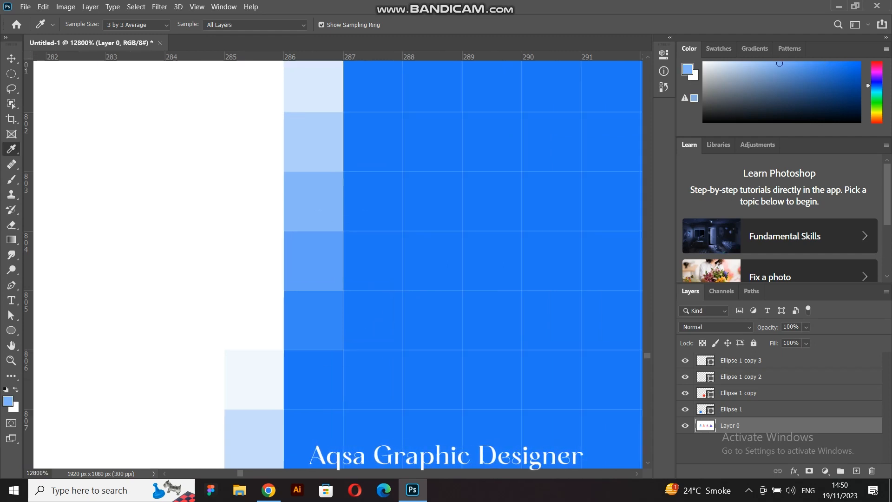
left_click_drag(11, 309, 229, 290)
left_click(320, 290)
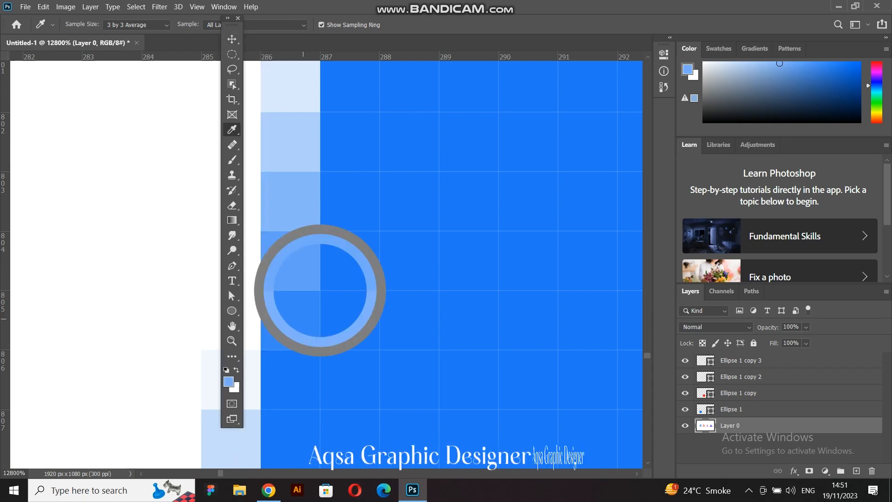
left_click(320, 291)
left_click(321, 350)
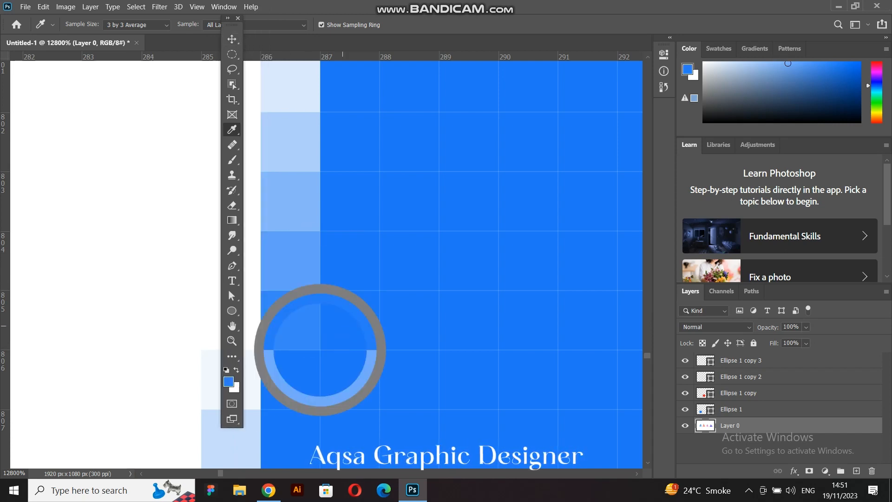
left_click(320, 349)
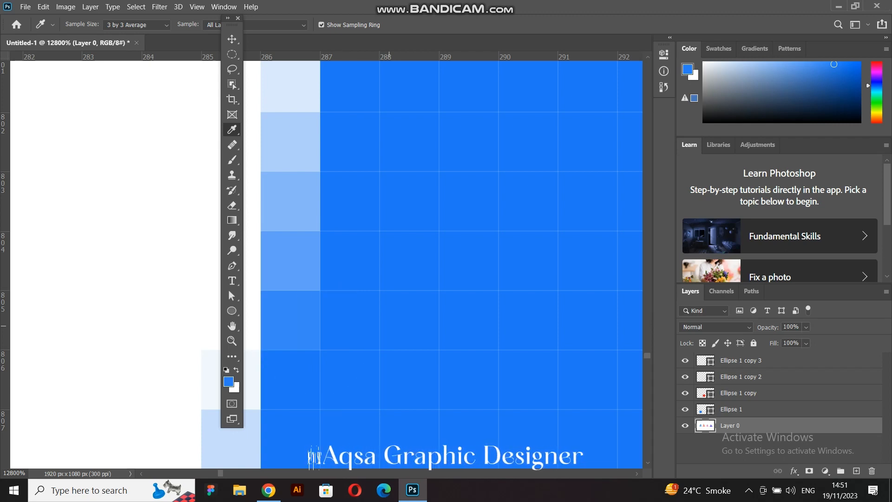
Step: Sample several solid-blue spots inside the circle, plus two spots on the paler pixels of its edge
left_click(436, 346)
left_click(442, 231)
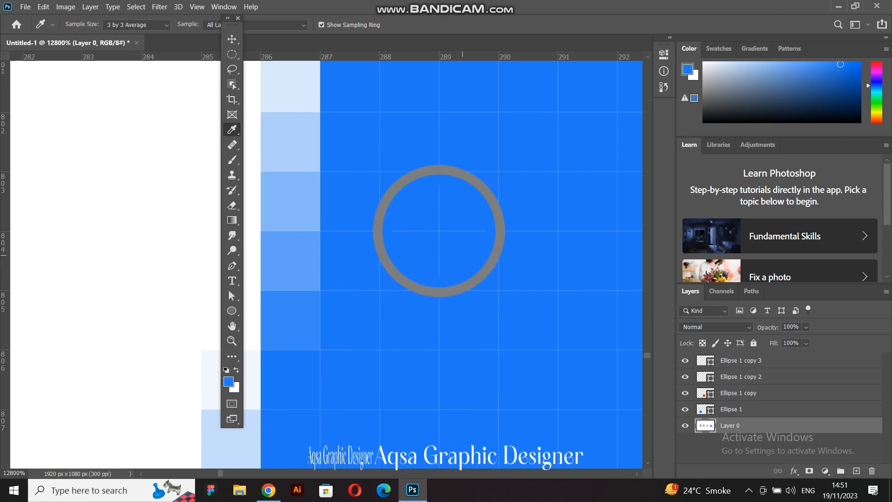
left_click(498, 294)
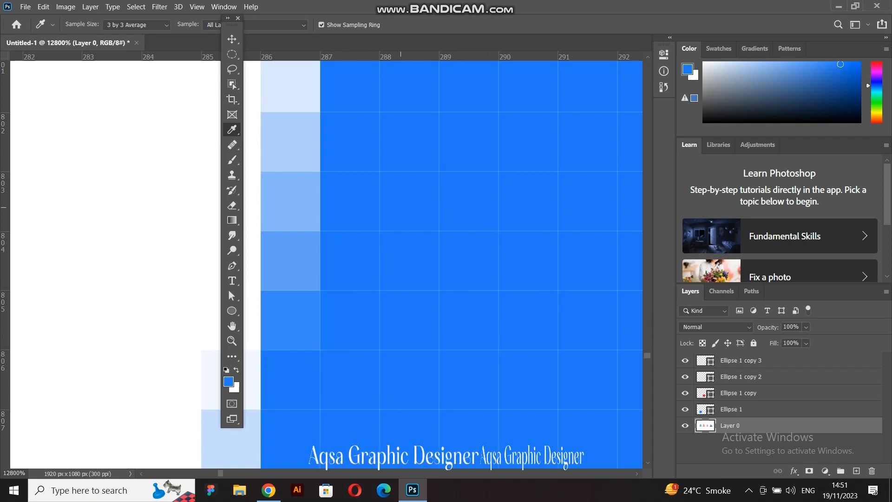
left_click(260, 172)
left_click(259, 100)
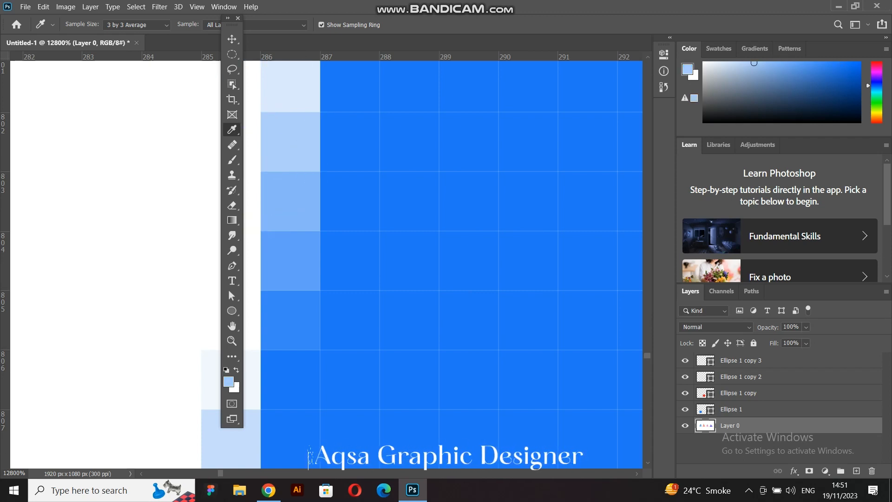
Step: Sample the red circle's left-edge pixels and a solid-red spot inside it using the 3 by 3 average
left_click_drag(220, 474, 312, 473)
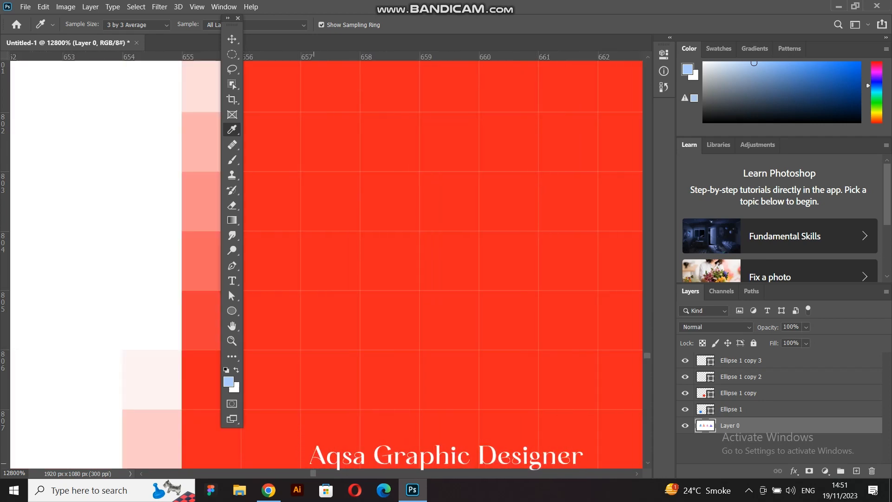
left_click(182, 349)
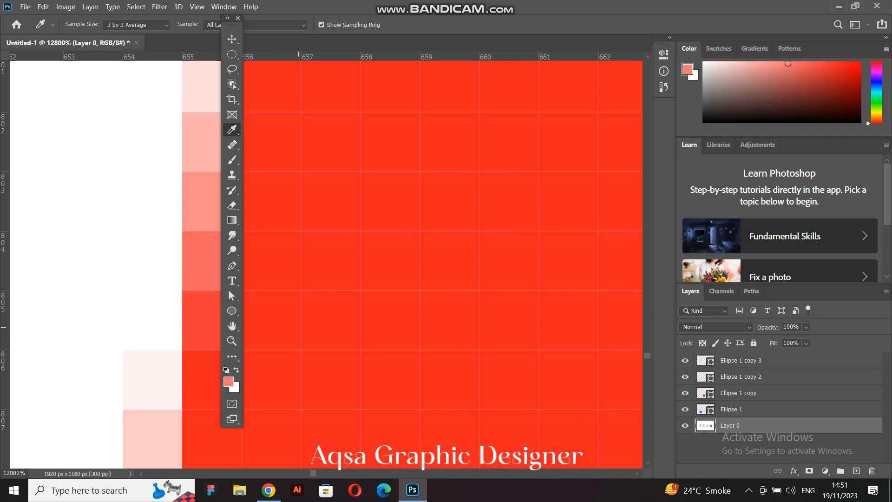
left_click(305, 350)
left_click(174, 342)
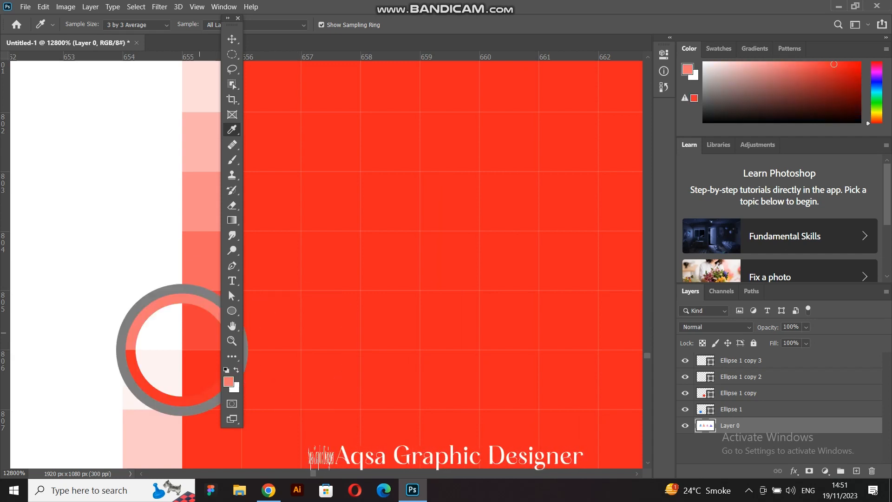
left_click(179, 391)
left_click(182, 406)
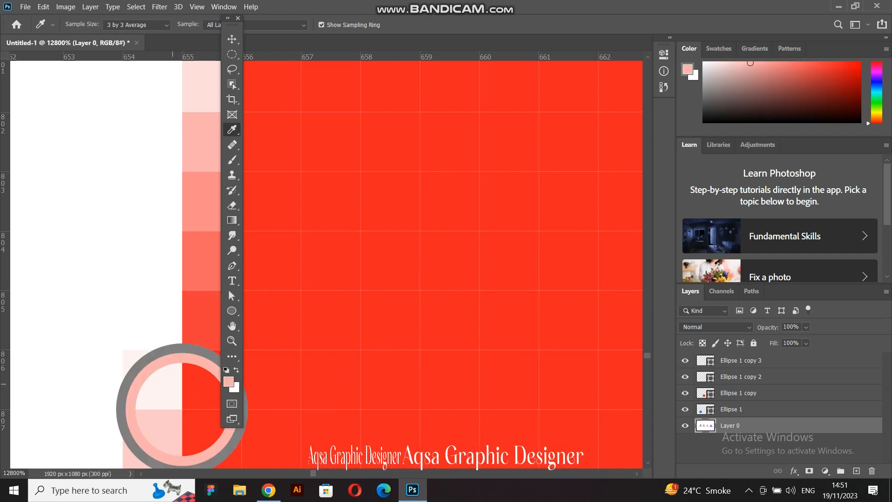
left_click(182, 406)
Step: Set the sample size to 11 by 11 Average and sample several spots on the red circle's left edge and interior
left_click(135, 24)
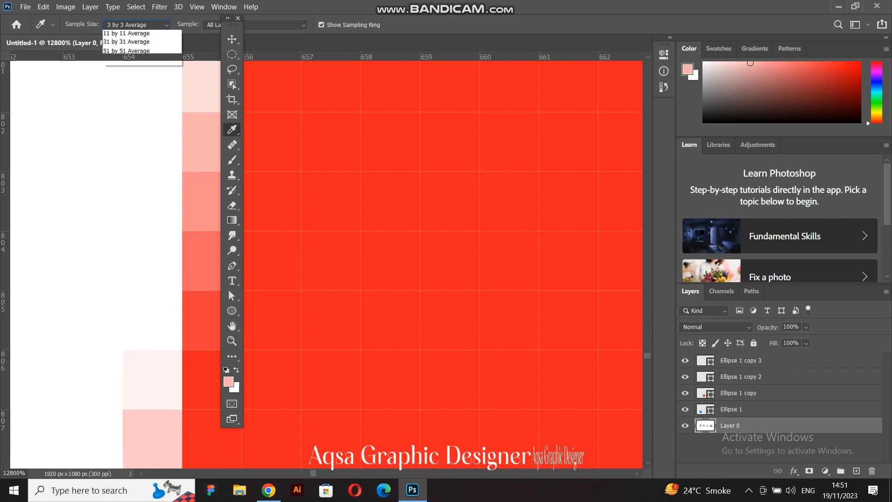
left_click(131, 63)
left_click(360, 291)
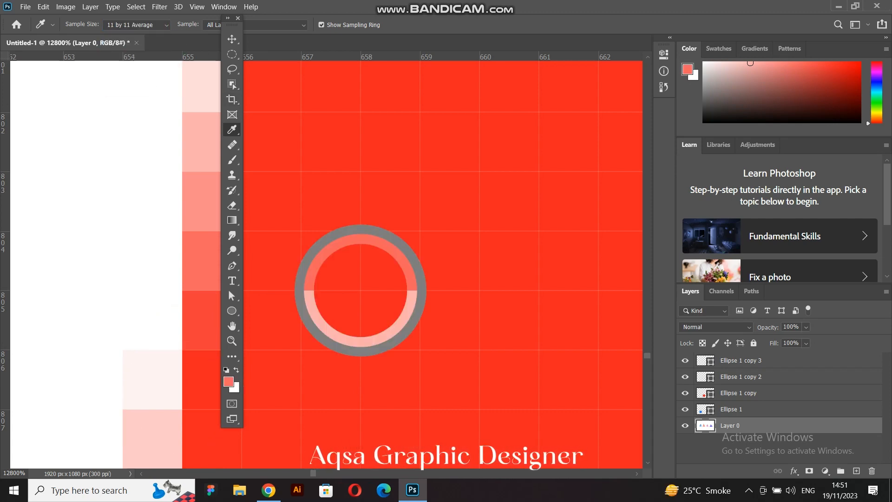
left_click(242, 290)
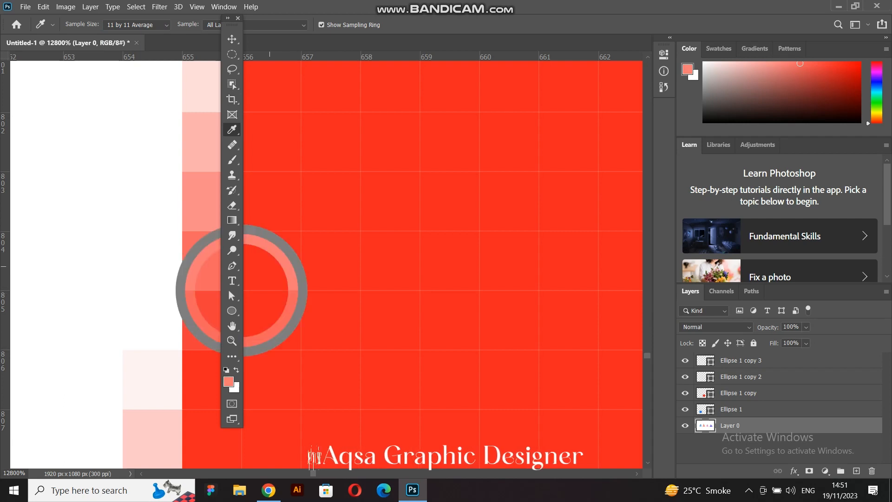
left_click(182, 290)
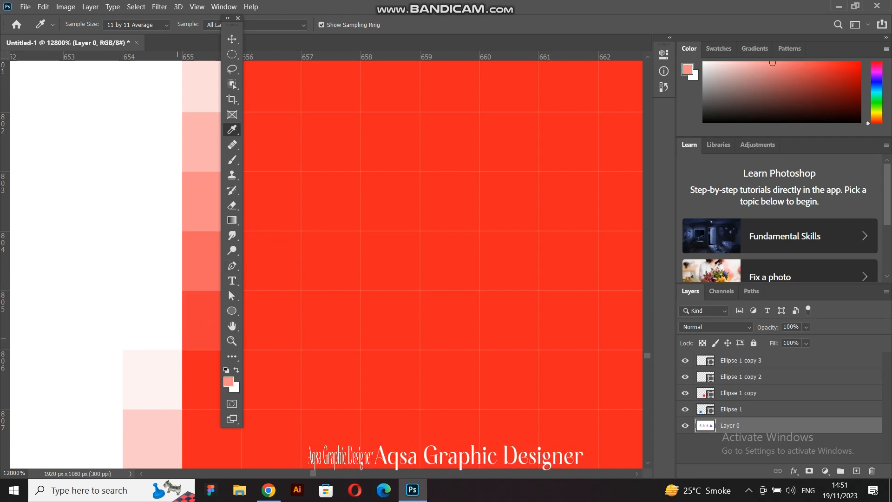
left_click(182, 408)
left_click(182, 408)
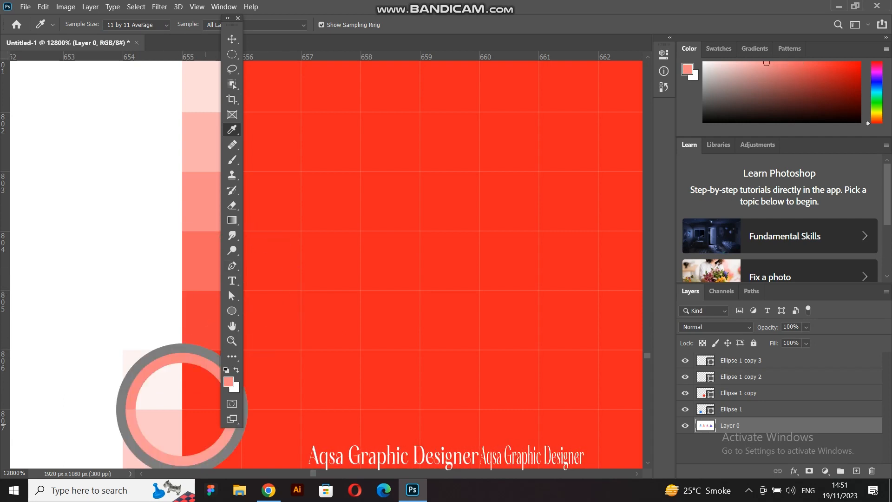
left_click(361, 467)
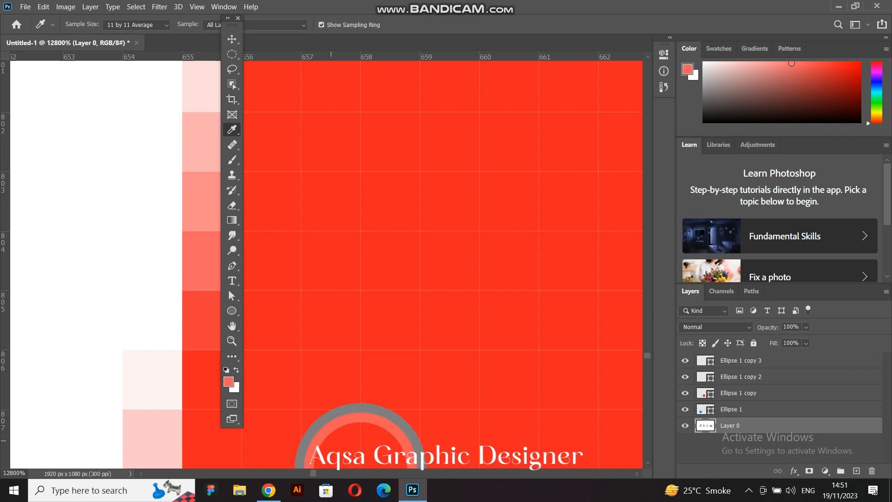
left_click(303, 408)
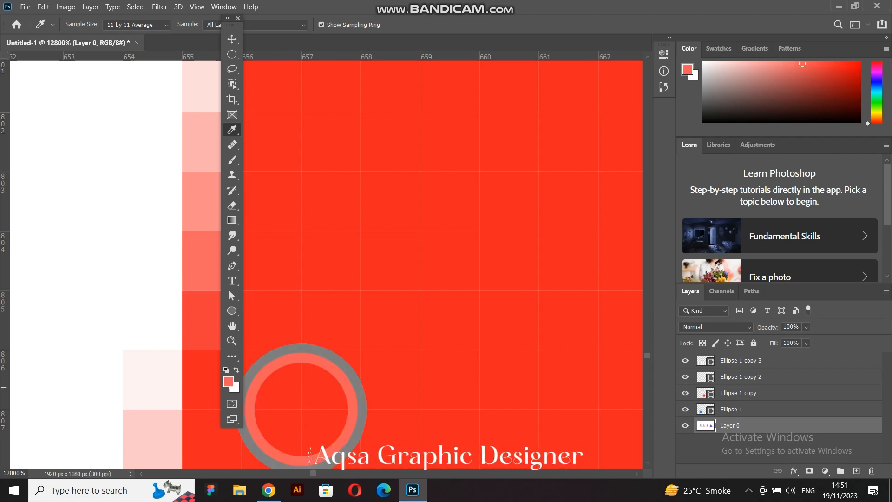
Step: Dock the floating toolbar back at the edge of the workspace with the whole canvas in view
scroll(385, 369, "down", 10)
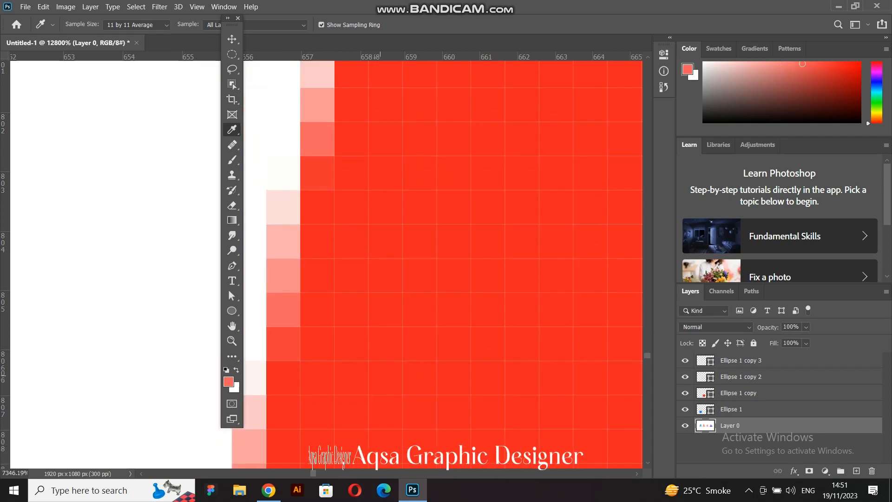
scroll(400, 379, "down", 10)
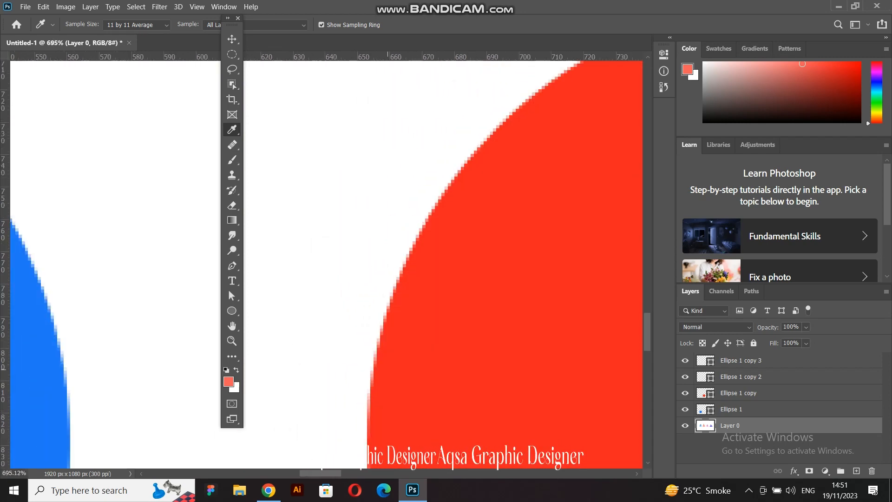
scroll(353, 276, "down", 3)
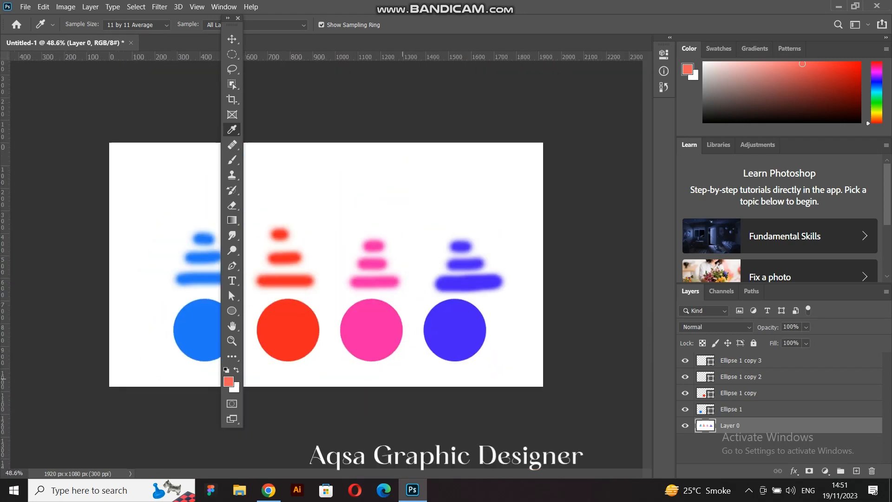
left_click_drag(229, 290, 7, 332)
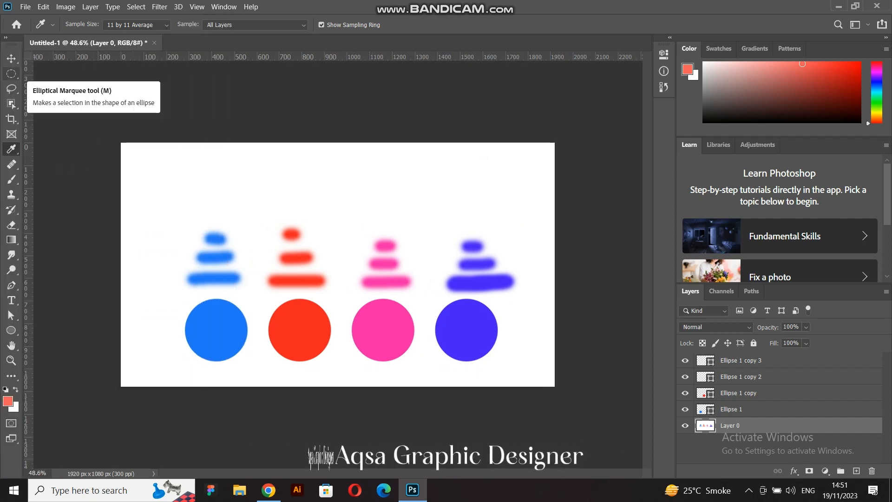